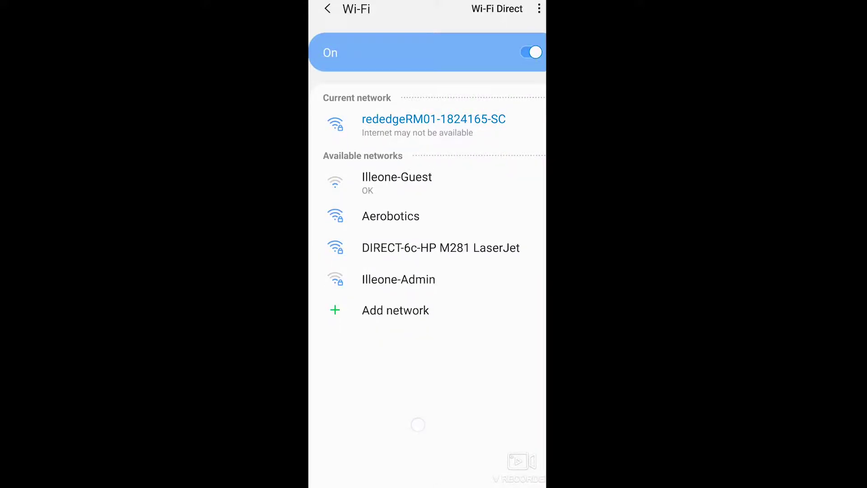
# Leave Android Settings for the home screen while connected to the rededge Wi-Fi
pyautogui.press('Home')
# Launch Samsung Internet and load the camera address 192.168.10.254
pyautogui.click(433, 355)
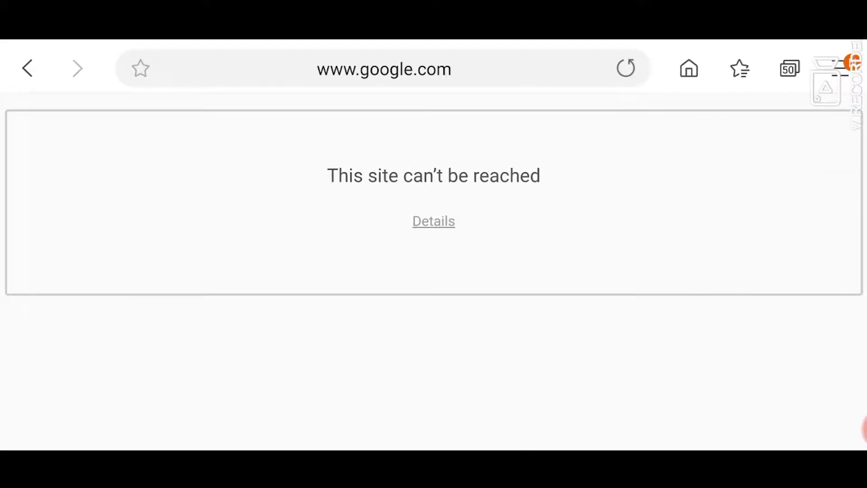
pyautogui.click(433, 6)
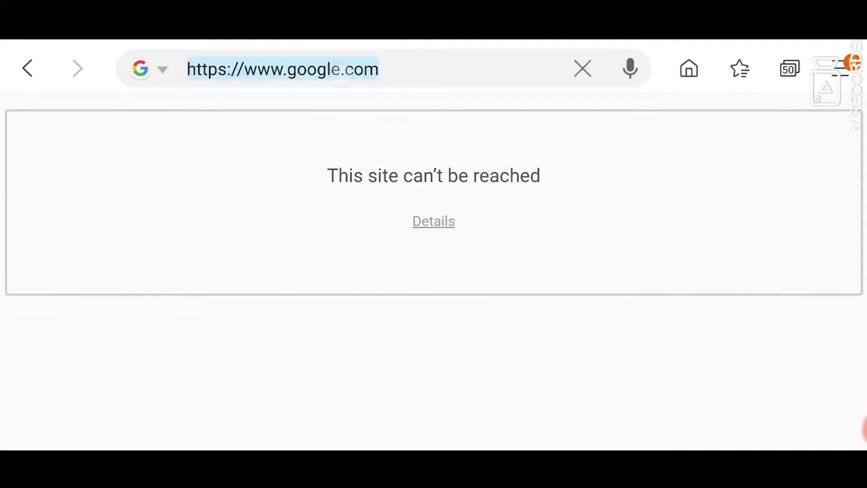
pyautogui.write('19')
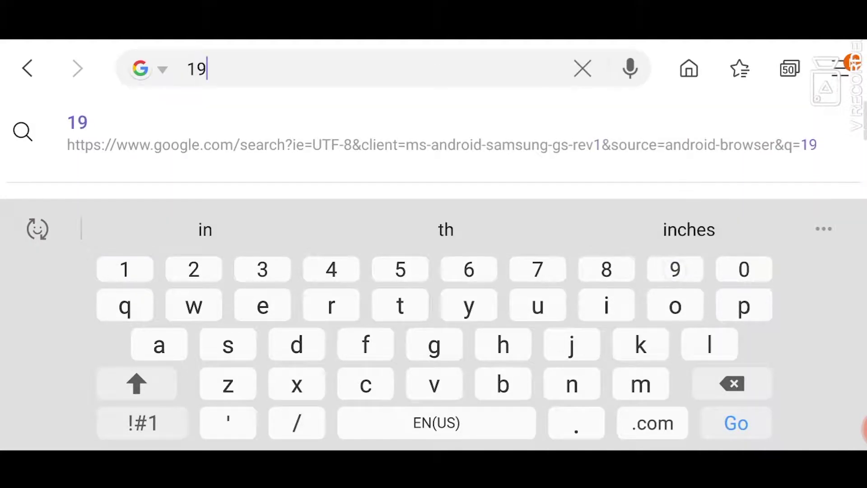
pyautogui.write('2.1')
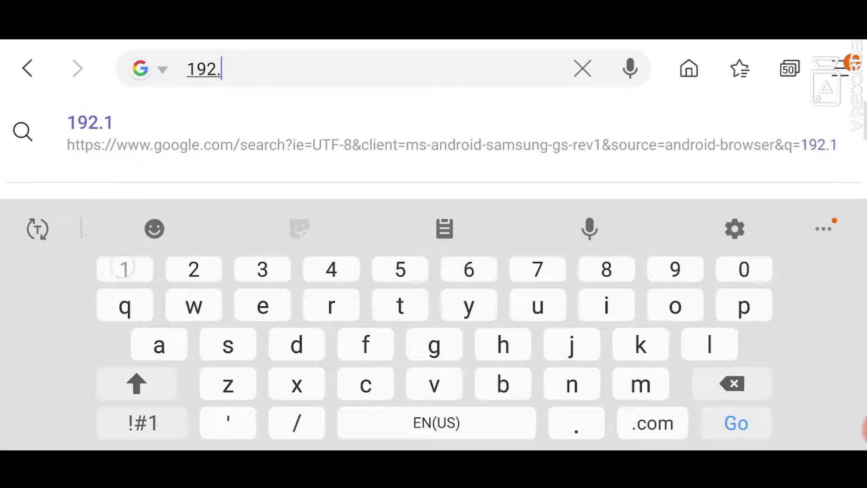
pyautogui.write('6')
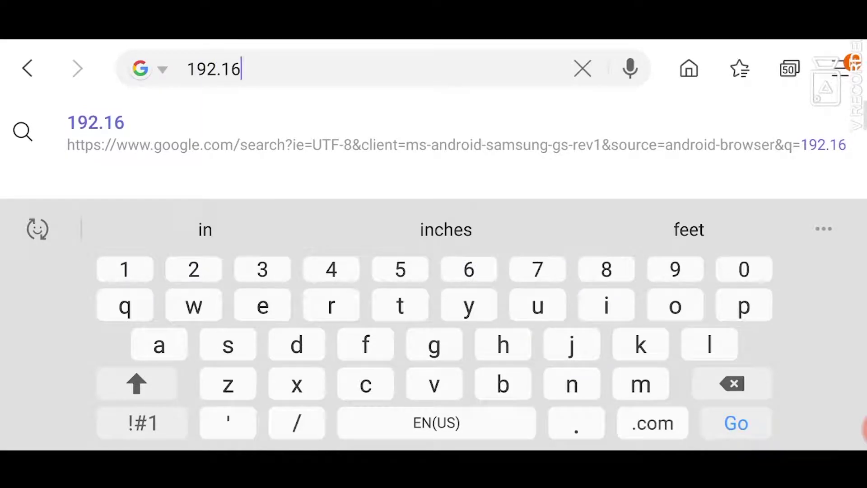
pyautogui.write('8')
pyautogui.write('.10')
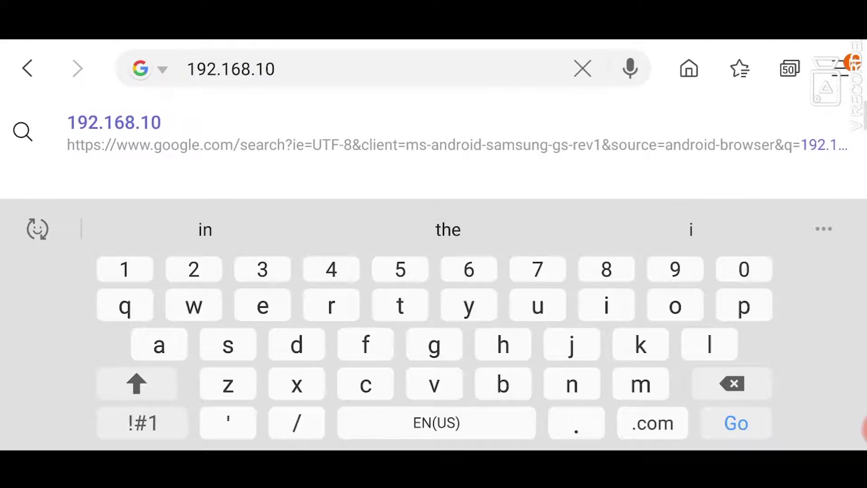
pyautogui.write('.25')
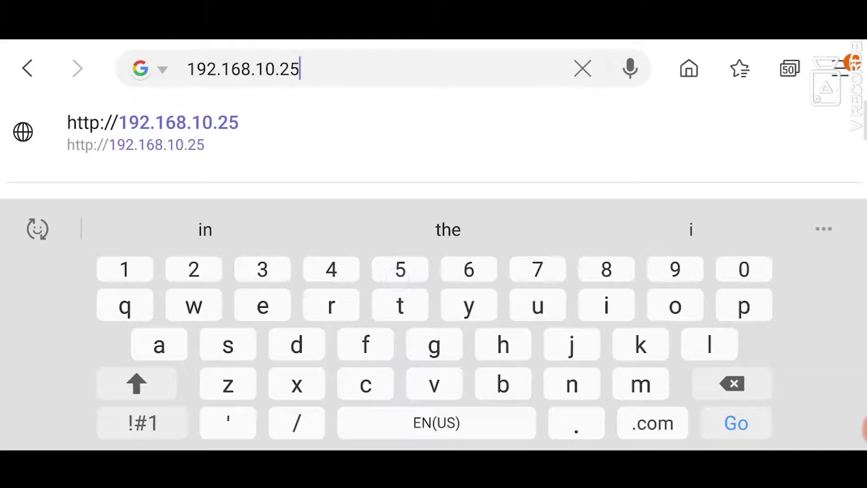
pyautogui.write('4')
pyautogui.press('Return')
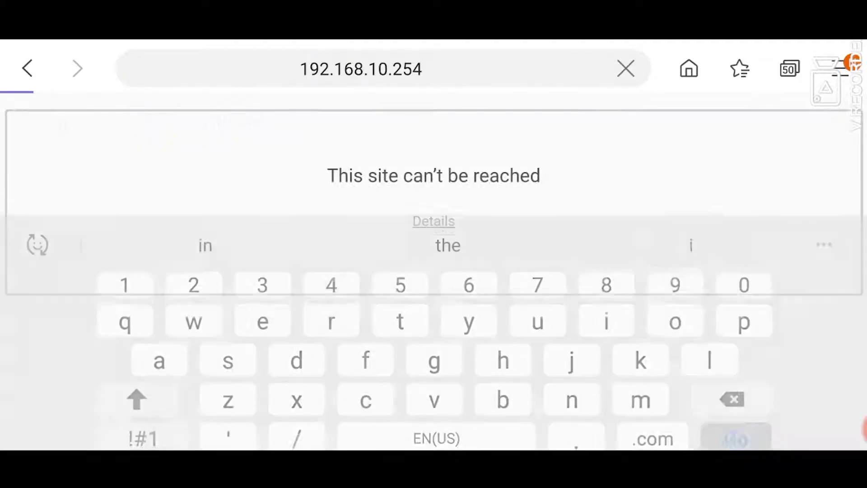
# Set the camera's auto-capture mode to Overlap with 75% along-track overlap
pyautogui.click(768, 146)
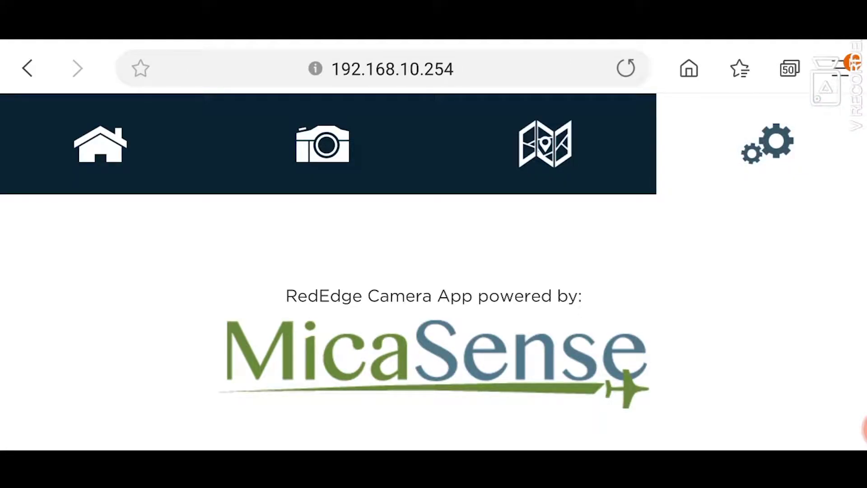
pyautogui.scroll(-3, 779, 292)
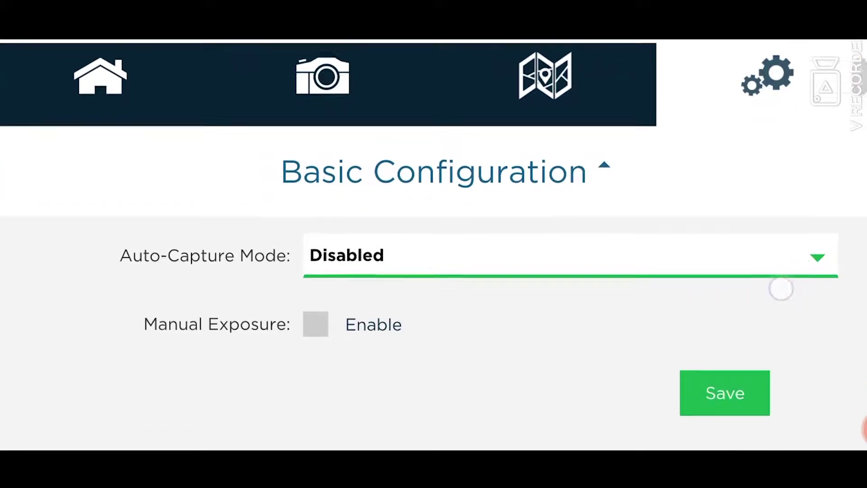
pyautogui.click(787, 224)
pyautogui.scroll(-2, 434, 400)
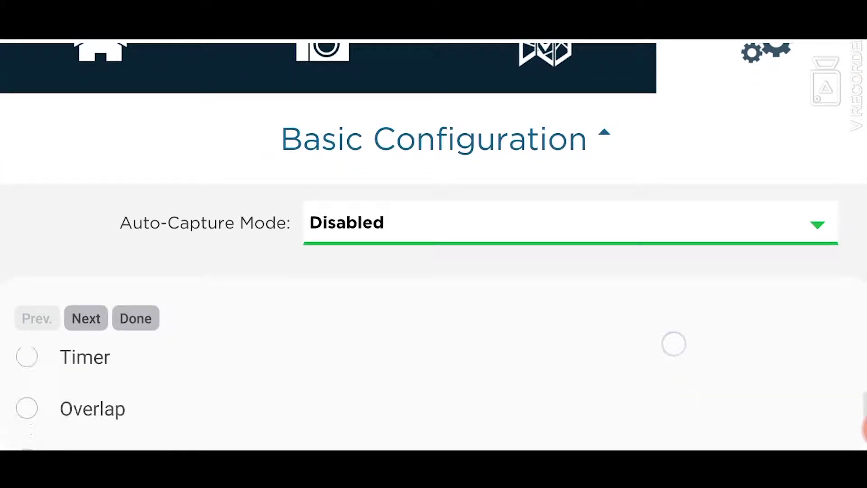
pyautogui.click(434, 378)
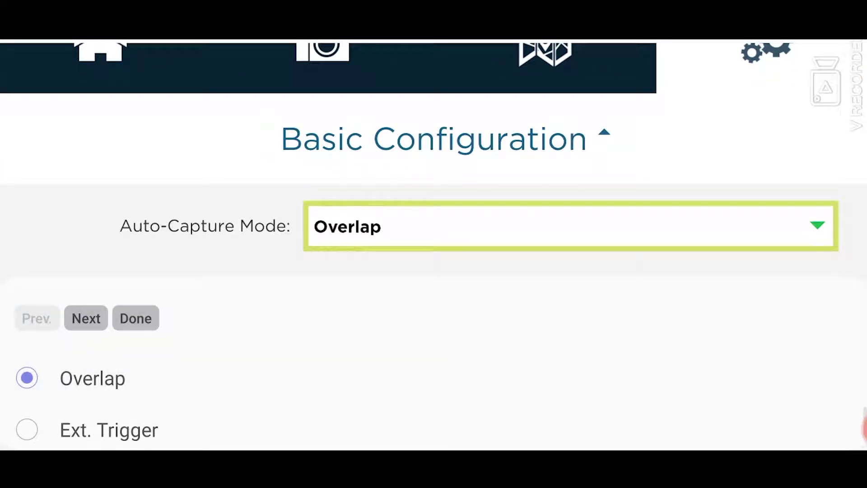
pyautogui.click(136, 319)
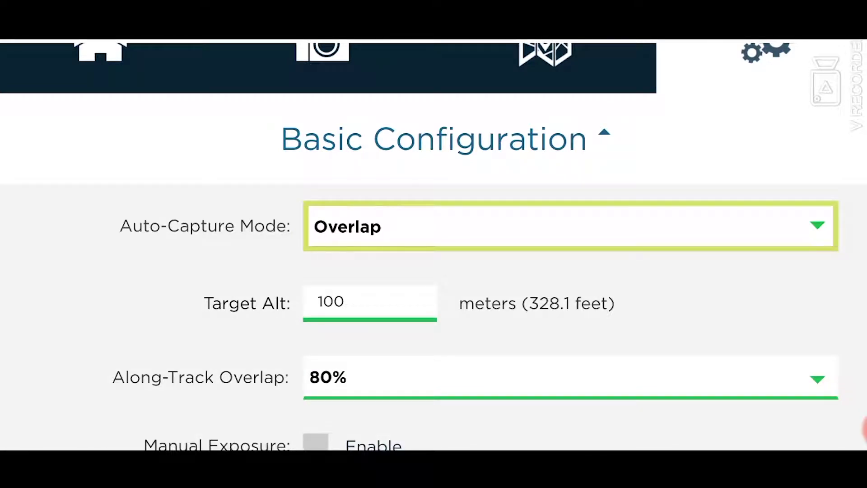
pyautogui.scroll(-3, 779, 244)
pyautogui.click(798, 294)
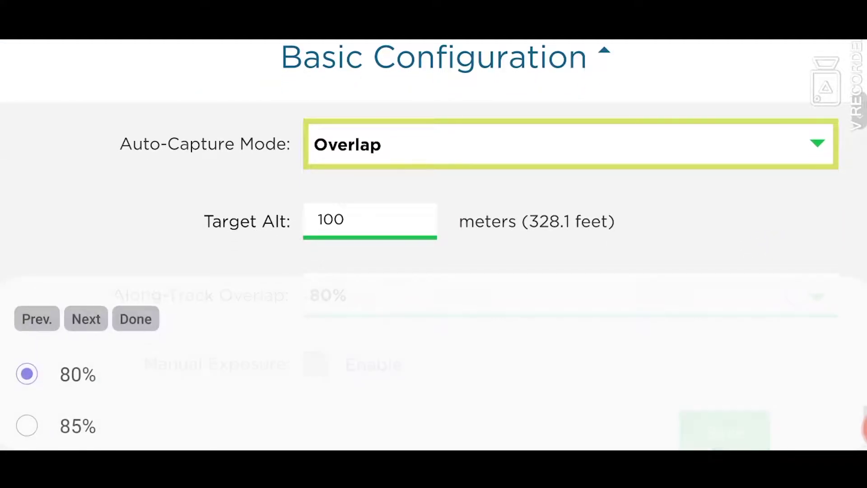
pyautogui.scroll(1, 434, 399)
pyautogui.click(27, 361)
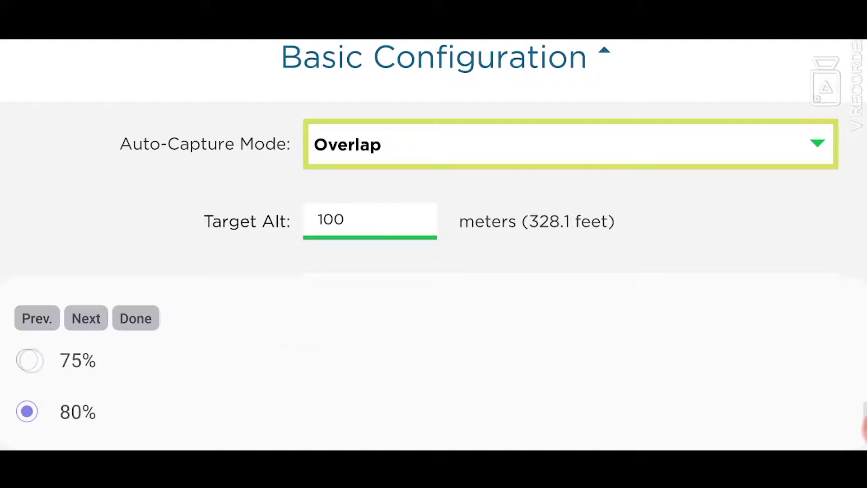
pyautogui.click(136, 319)
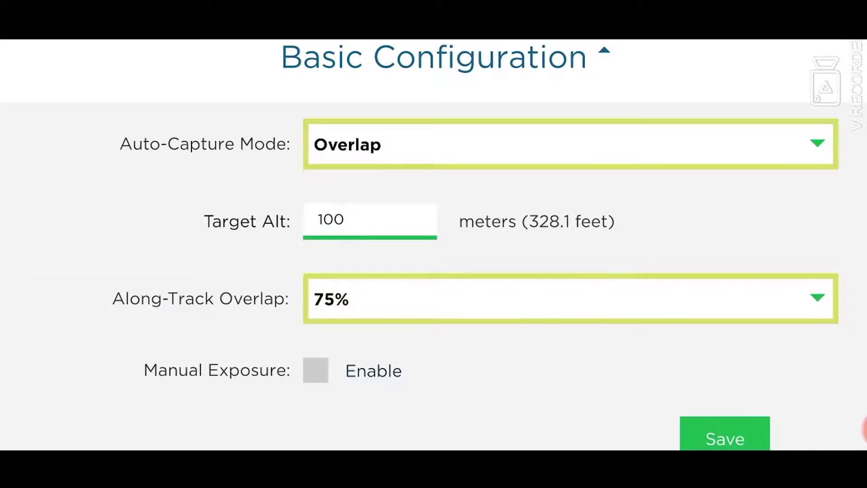
pyautogui.scroll(-5, 434, 271)
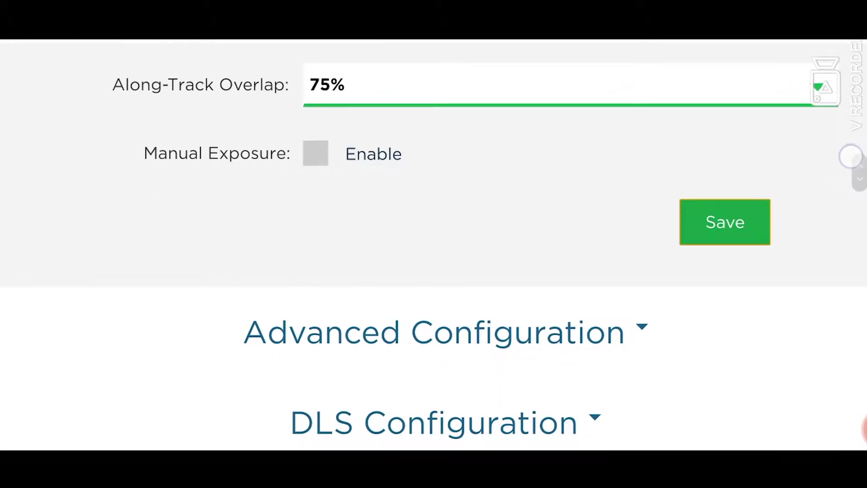
pyautogui.scroll(-2, 434, 271)
# Uncheck Raw saving for Camera 1 and Camera 2 under Advanced Configuration
pyautogui.click(433, 252)
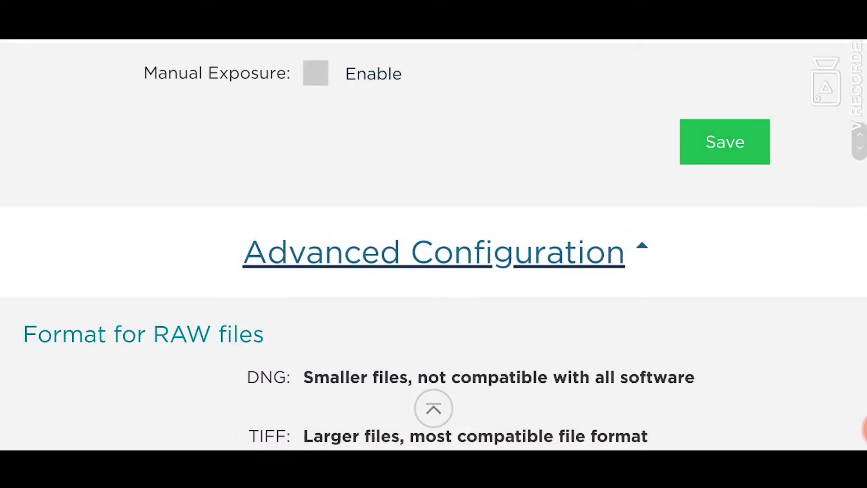
pyautogui.scroll(-5, 434, 271)
pyautogui.scroll(-4, 738, 347)
pyautogui.scroll(-3, 738, 271)
pyautogui.scroll(-3, 737, 271)
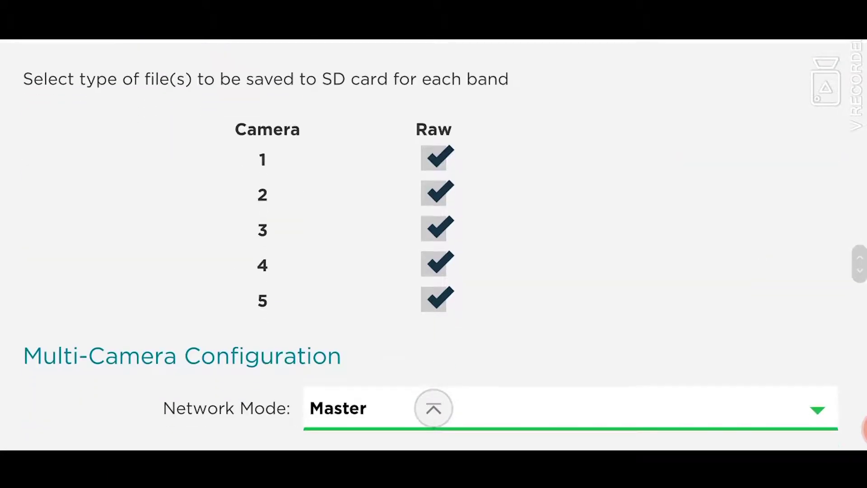
pyautogui.scroll(-2, 737, 271)
pyautogui.scroll(3, 736, 359)
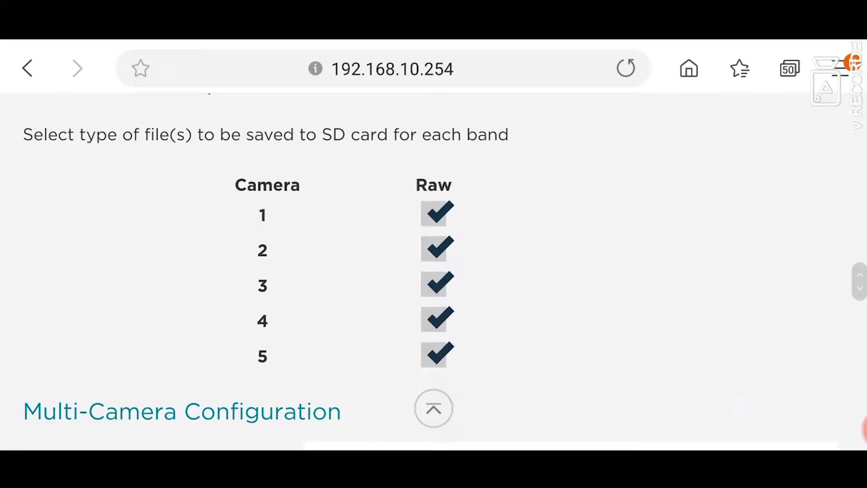
pyautogui.click(438, 214)
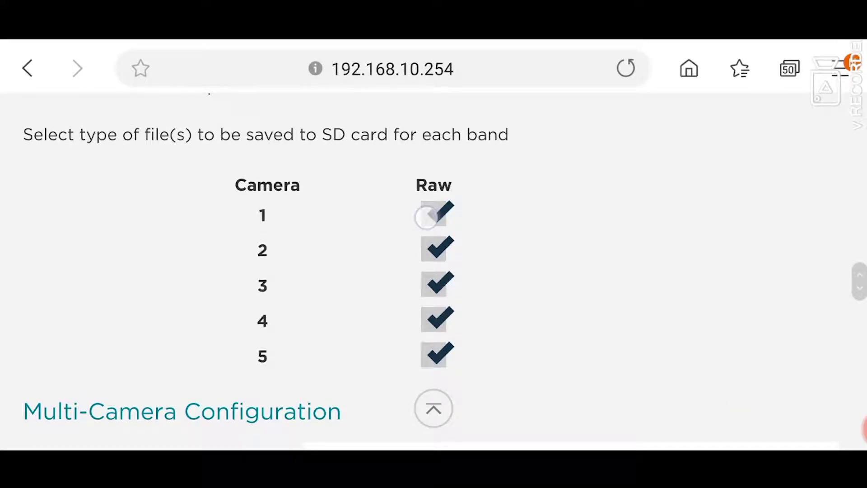
pyautogui.click(437, 254)
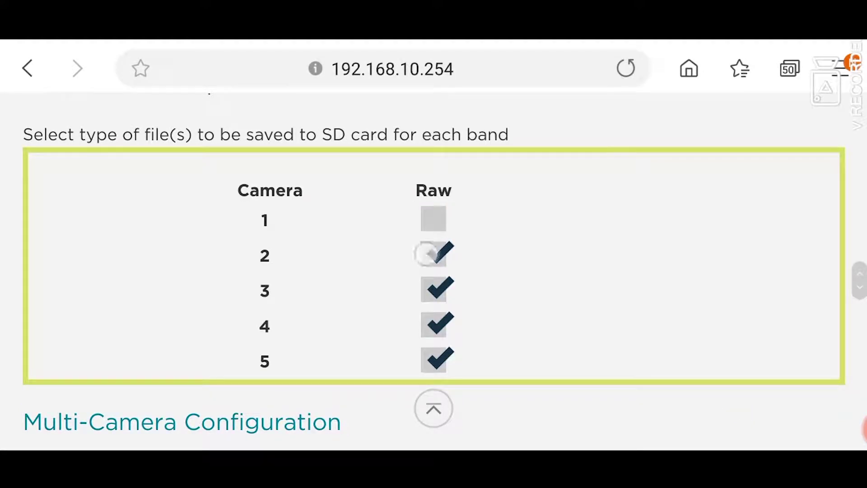
pyautogui.scroll(-10, 770, 382)
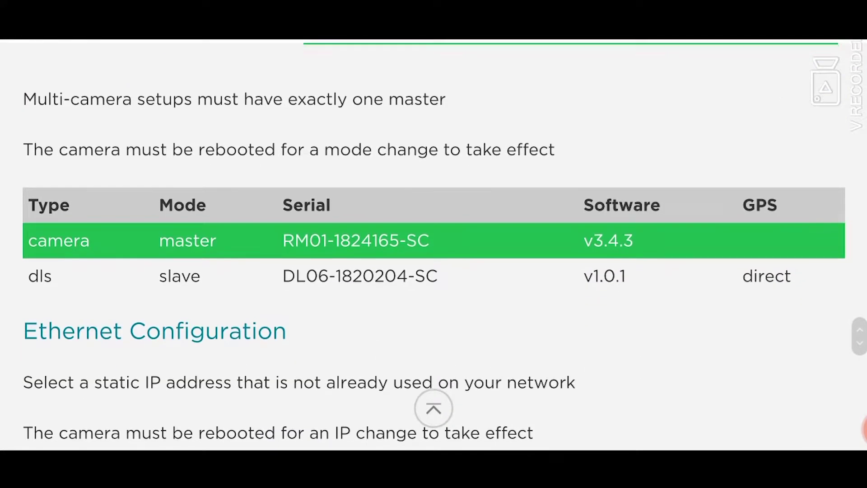
pyautogui.scroll(-8, 434, 271)
# Save the configuration, then run Calibrate DLS Mag for a 340.0° heading
pyautogui.click(360, 269)
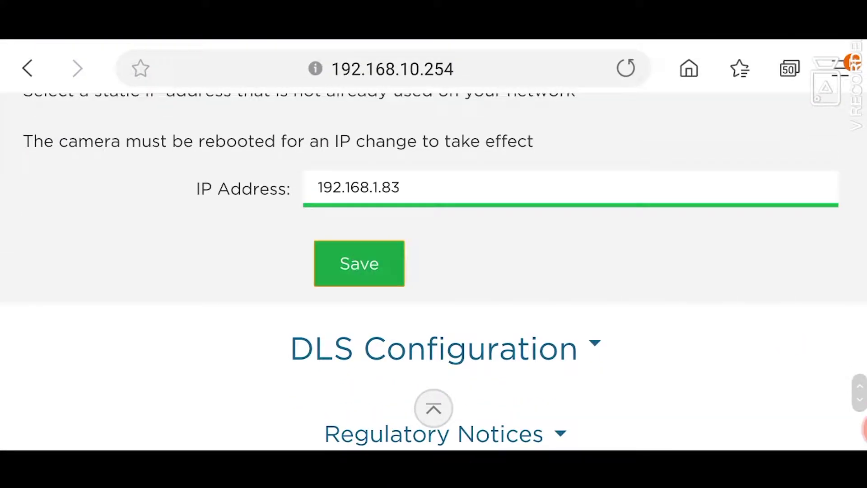
pyautogui.click(434, 347)
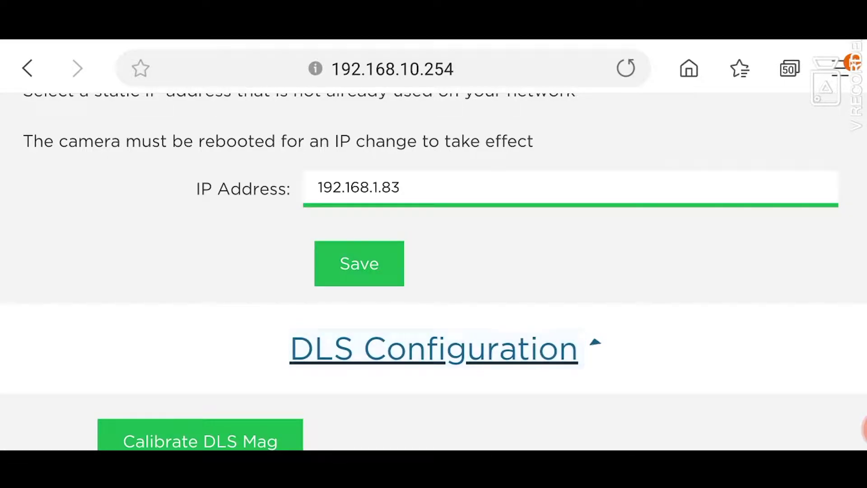
pyautogui.scroll(-5, 764, 338)
pyautogui.click(201, 287)
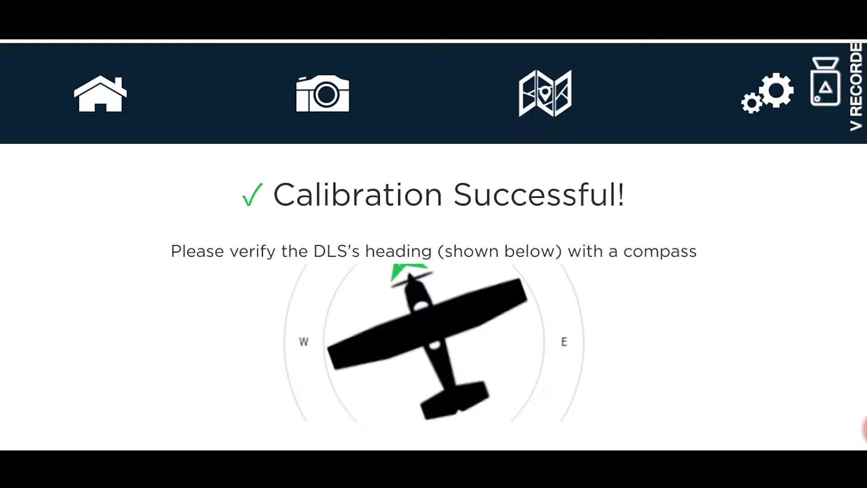
pyautogui.scroll(-6, 434, 271)
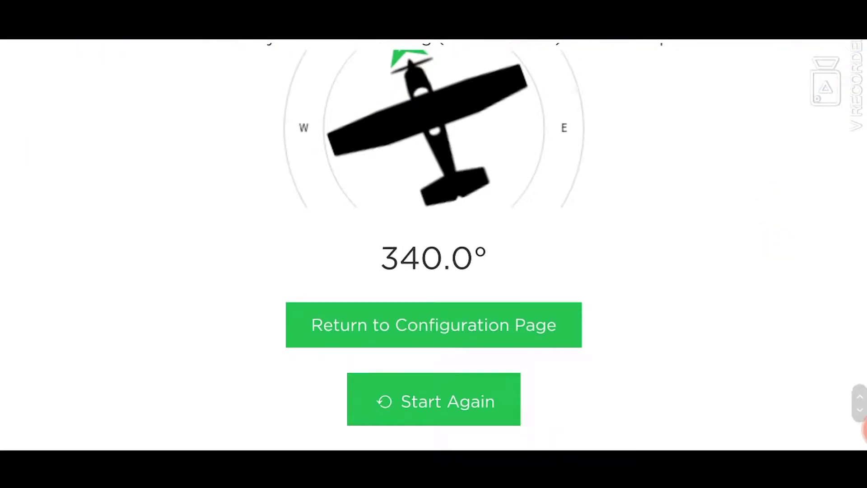
# Restart the DLS compass calibration and rotate the sensor through the prompted orientations, such as nose up
pyautogui.click(434, 400)
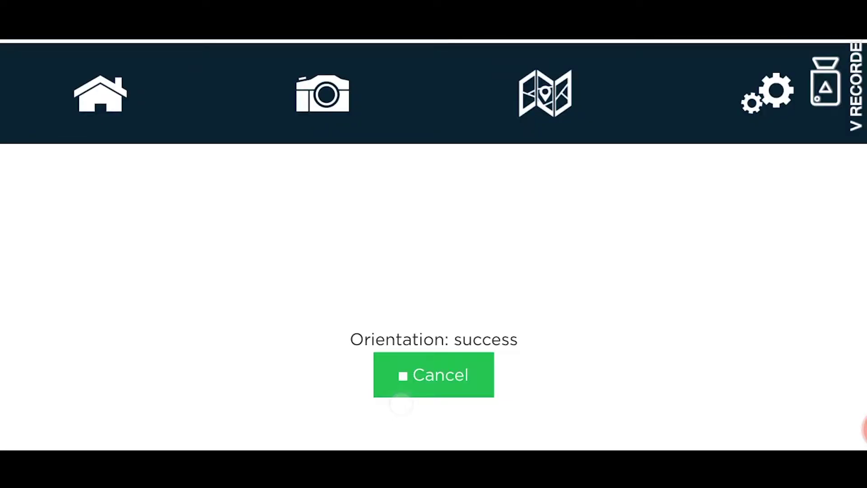